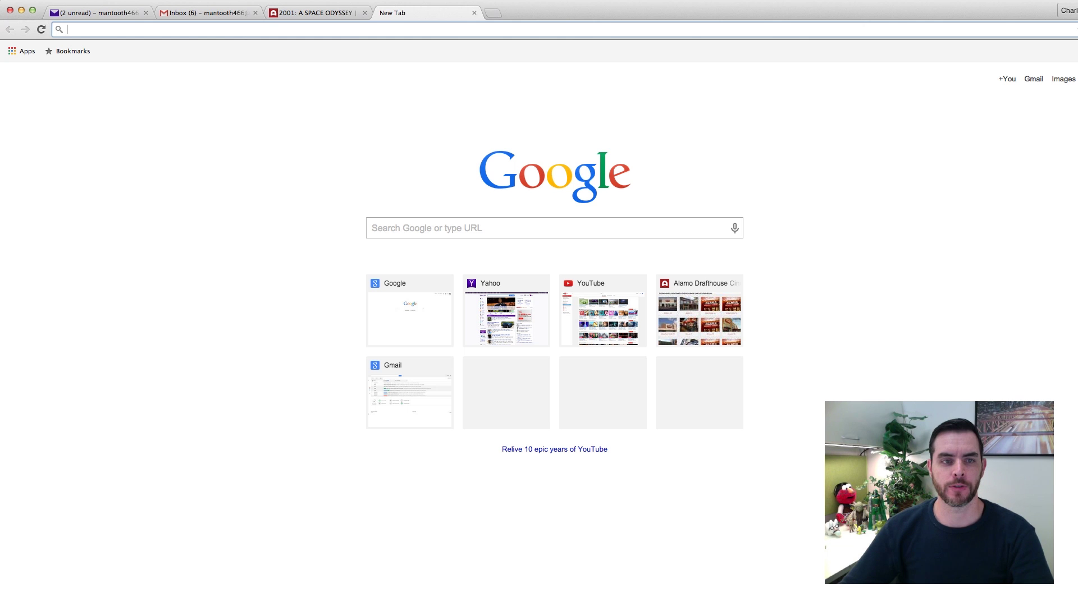
Load google.com/history in Chrome to reach the Google account sign-in page
{"action": "left_click", "coordinate": [307, 28]}
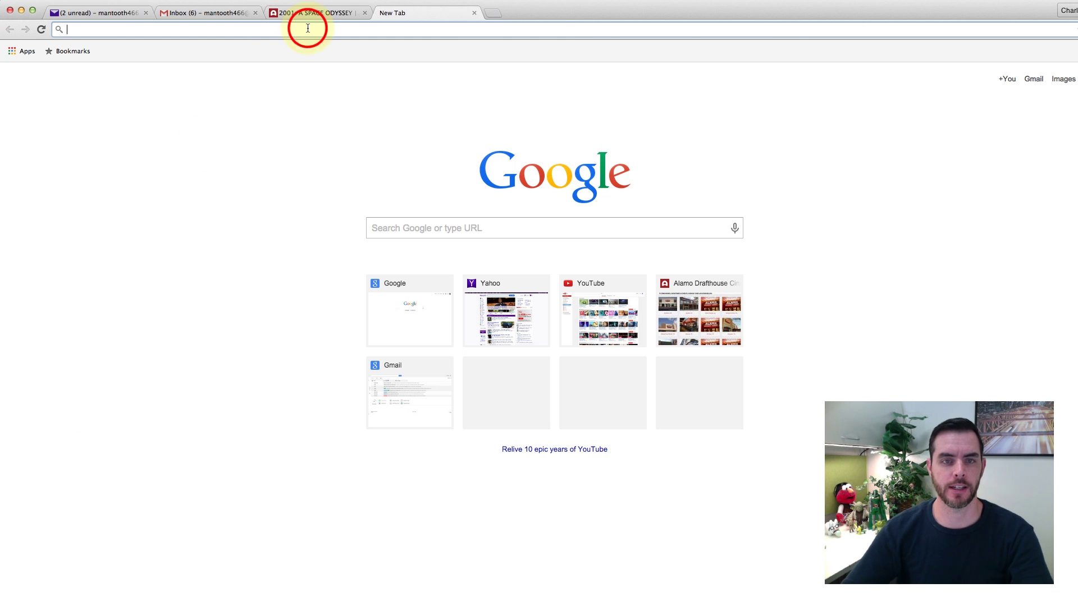
{"action": "type", "text": "google."}
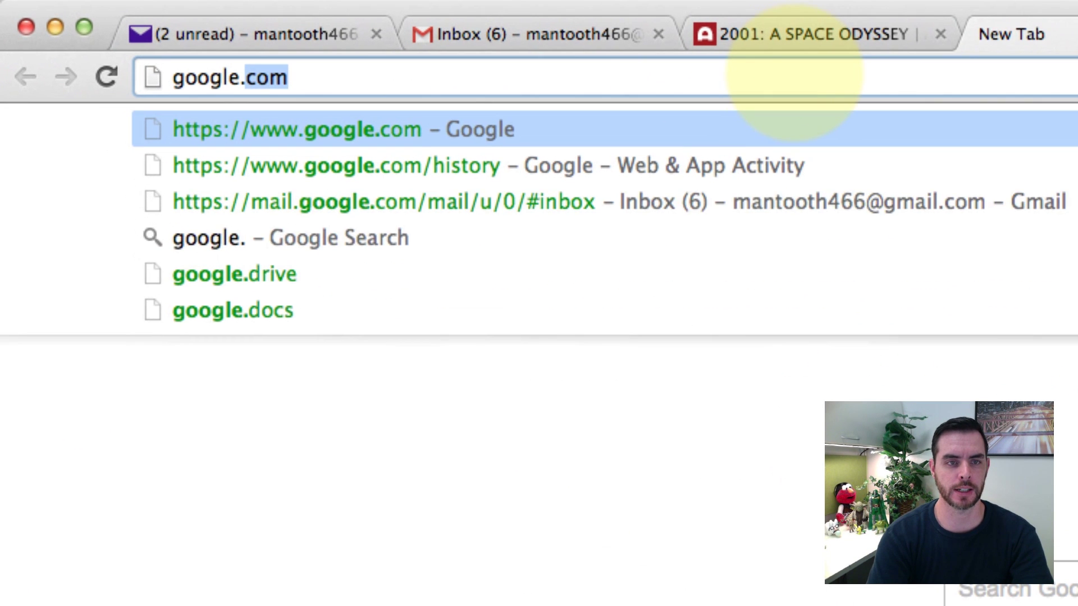
{"action": "type", "text": "com/history"}
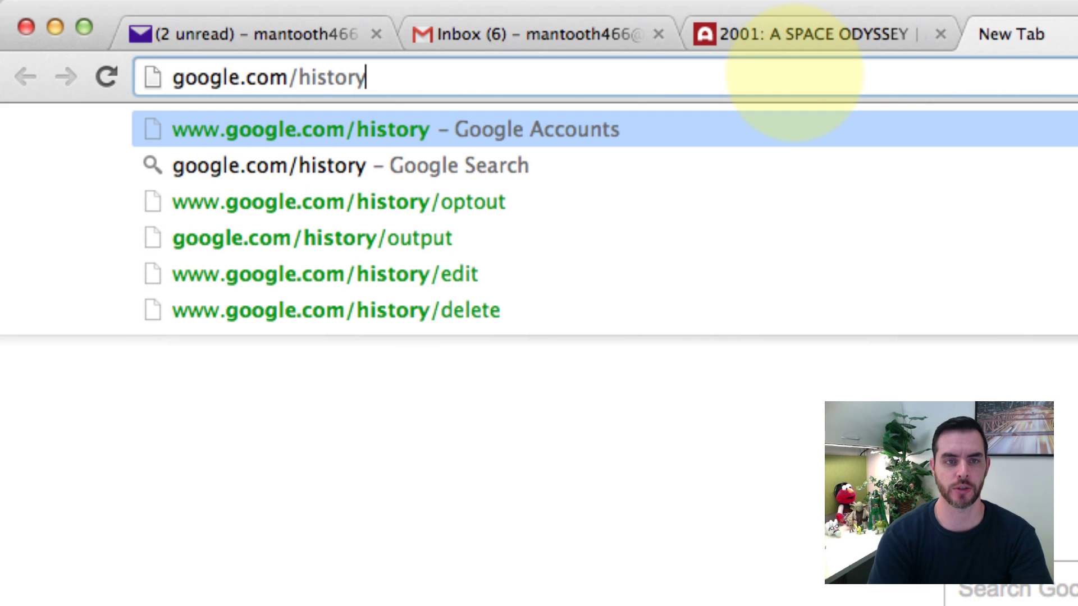
{"action": "key", "text": "Return"}
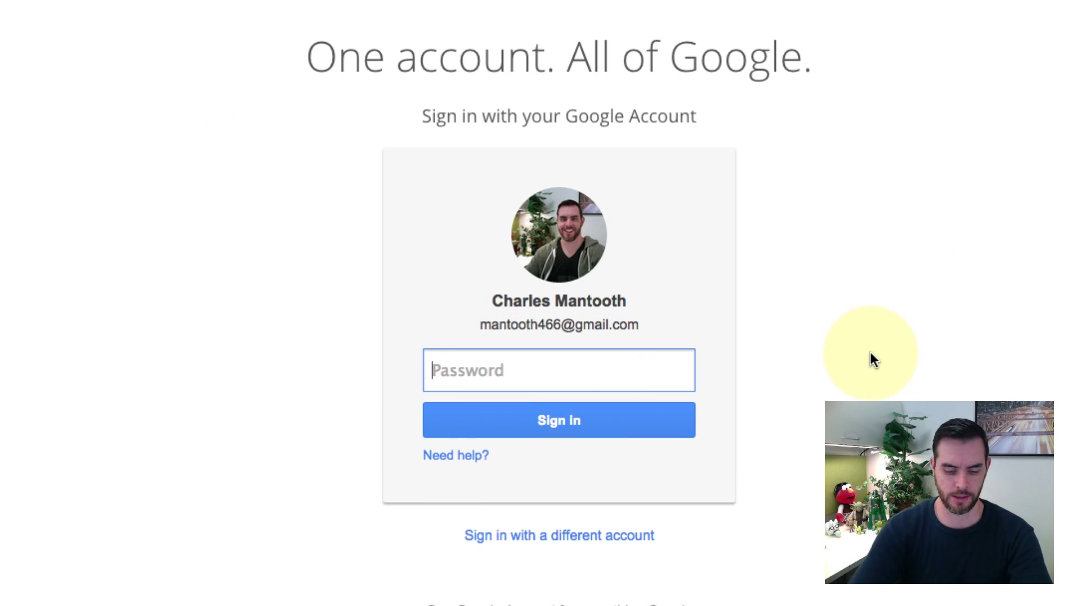
{"action": "type", "text": "••••••"}
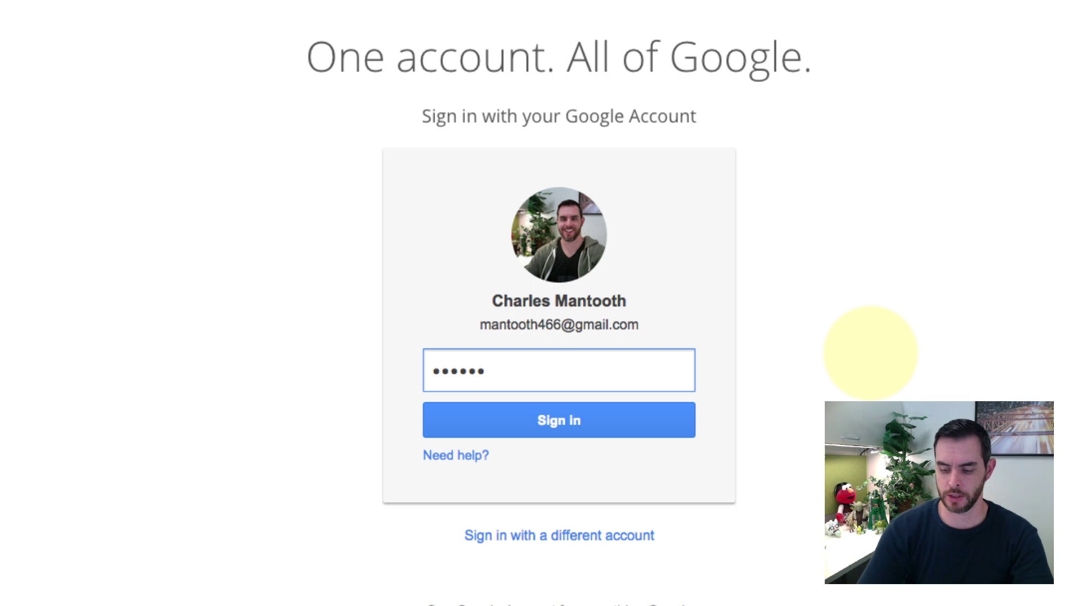
{"action": "type", "text": "••"}
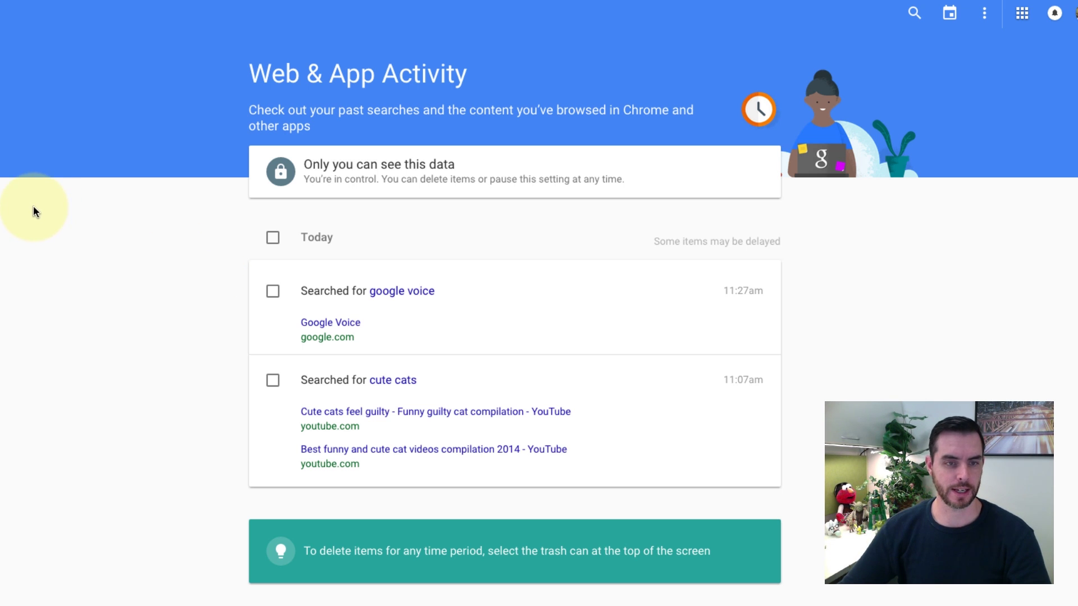
Leave fullscreen so the Web & App Activity history categories sidebar shows
{"action": "key", "text": "super+shift+f"}
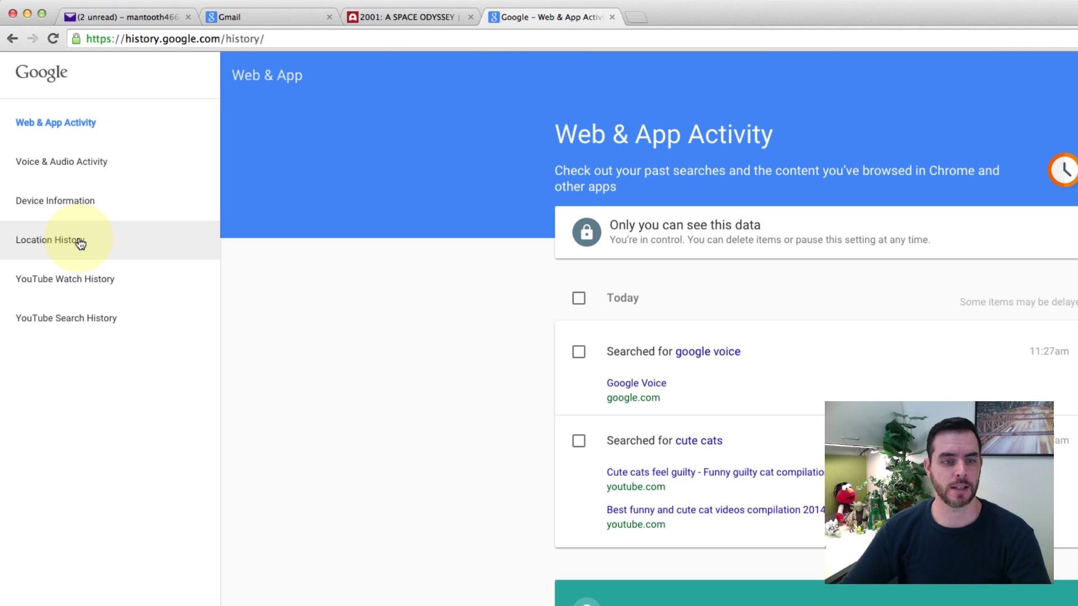
Open YouTube Watch History from the left sidebar
{"action": "left_click", "coordinate": [81, 283]}
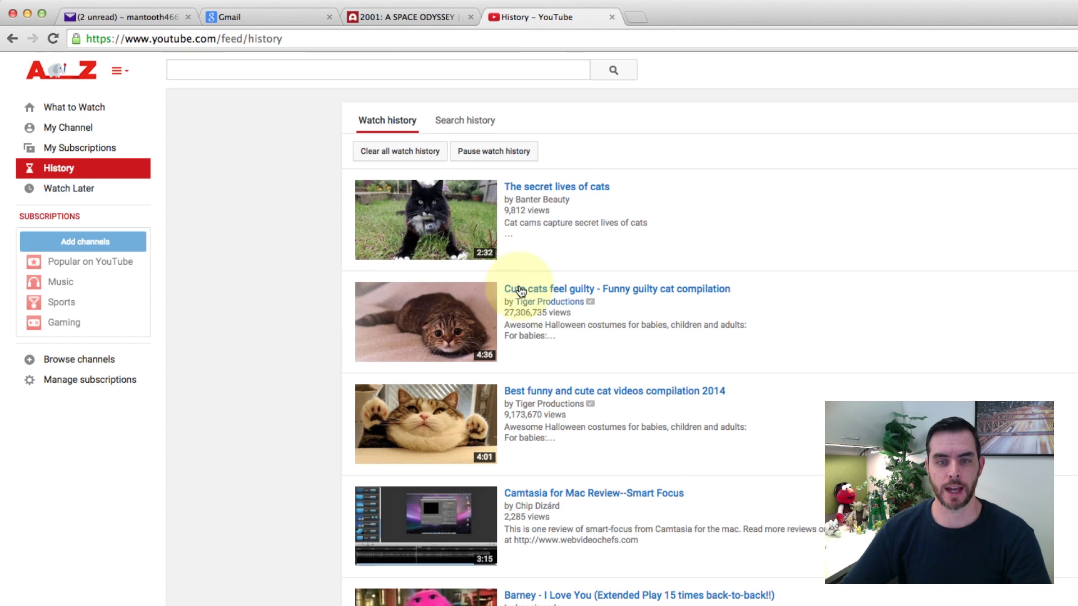